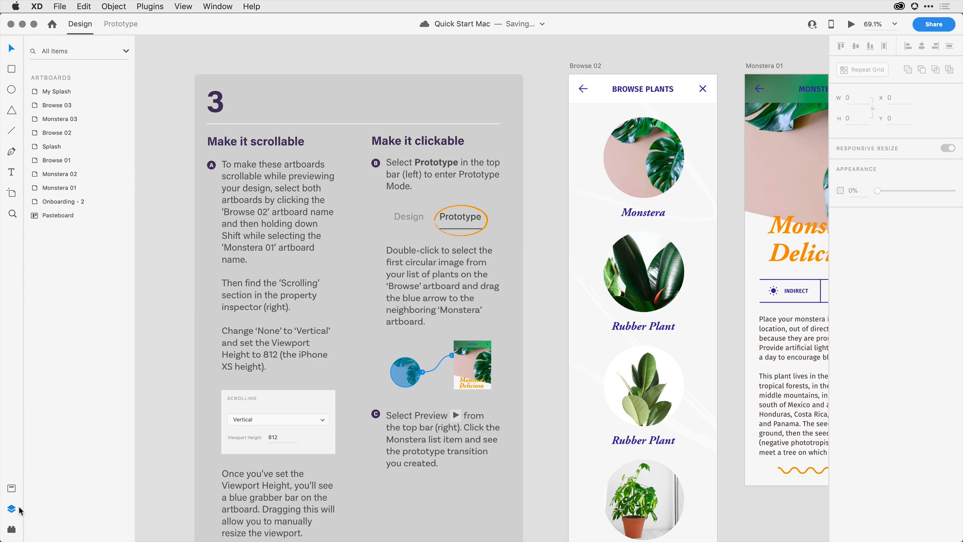
Inspect the scrolling settings of the Browse 02 and Monstera 01 artboards.
{"action": "left_click", "coordinate": [12, 508]}
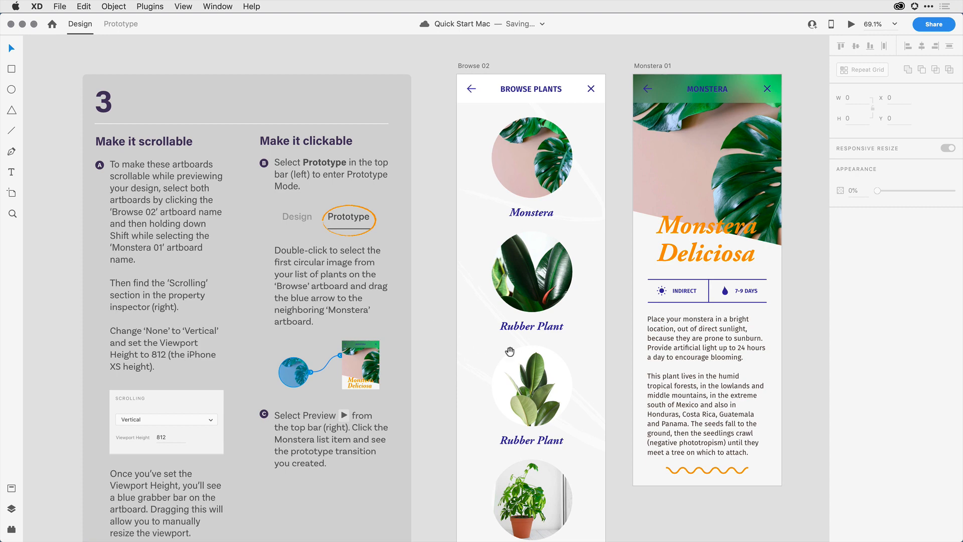
{"action": "left_click_drag", "start_coordinate": [550, 353], "coordinate": [409, 367]}
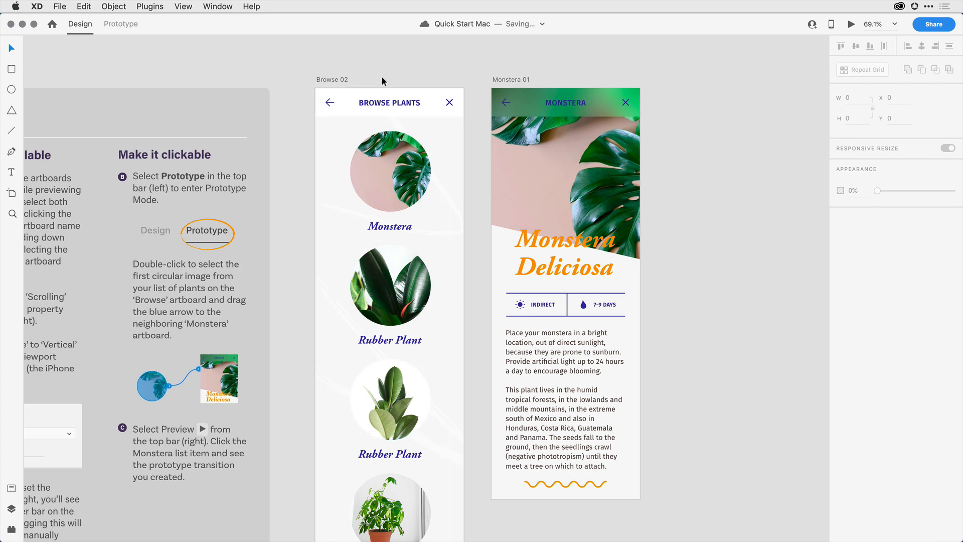
{"action": "left_click", "coordinate": [337, 82]}
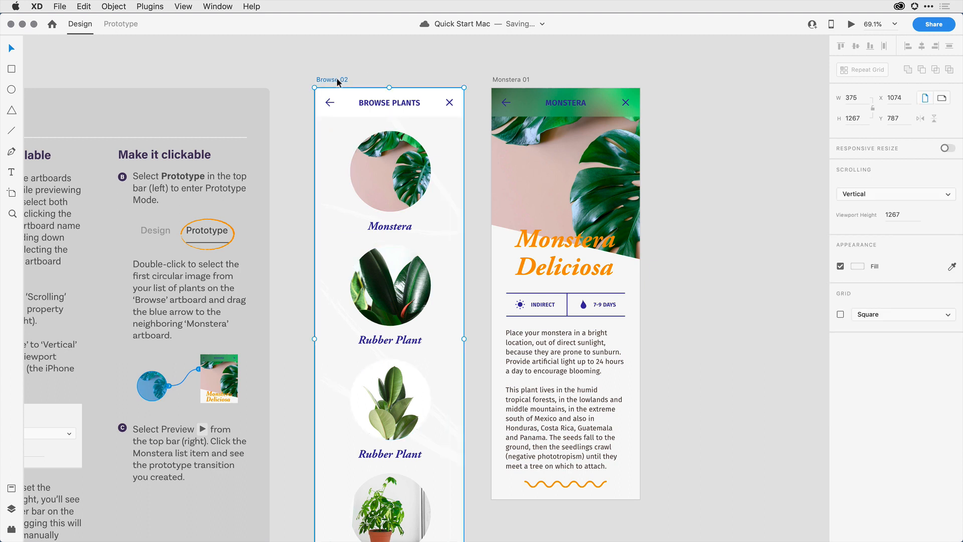
{"action": "left_click", "coordinate": [511, 80], "text": "shift"}
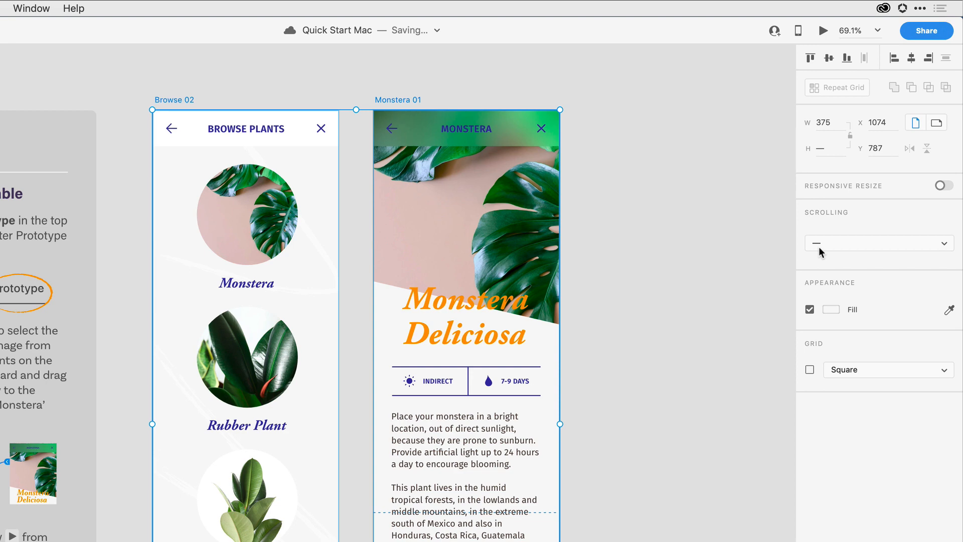
{"action": "left_click", "coordinate": [632, 209]}
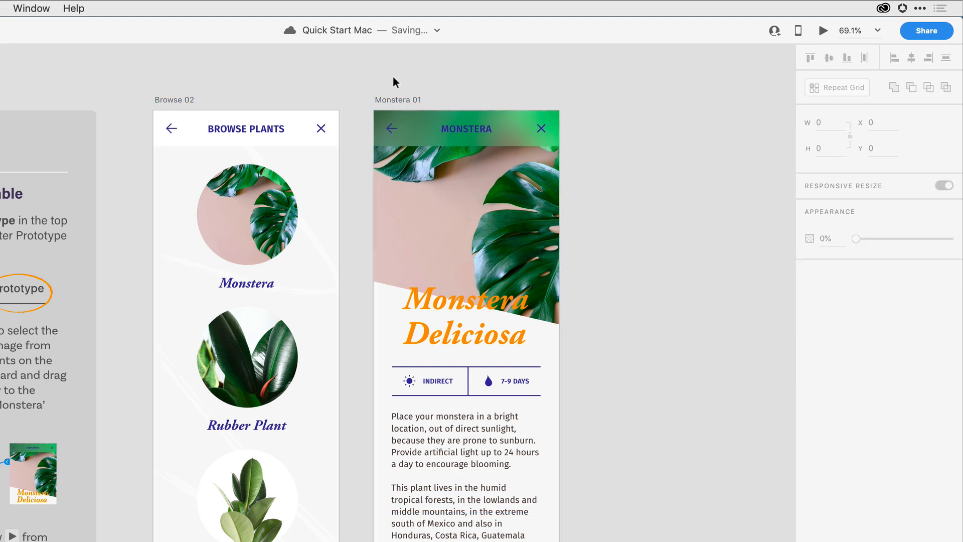
{"action": "left_click", "coordinate": [185, 102]}
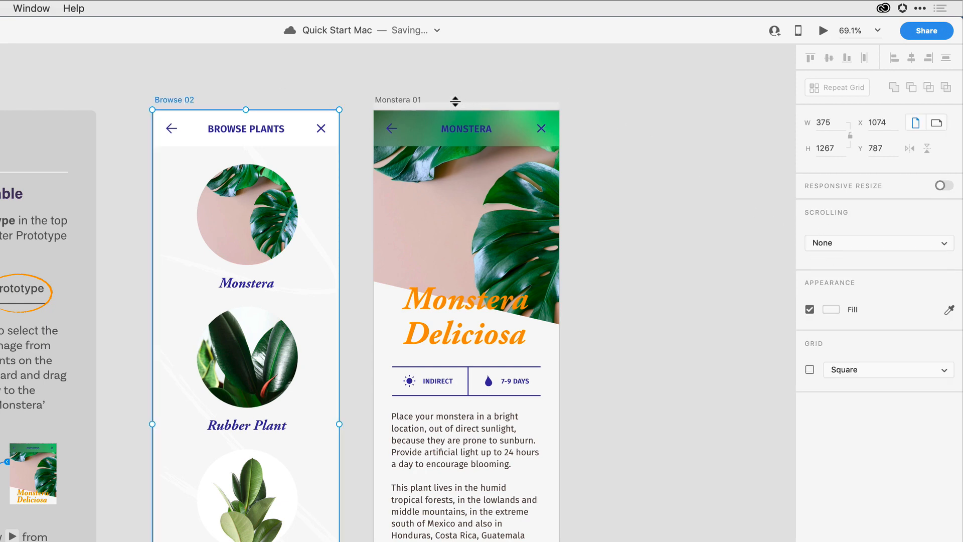
{"action": "left_click", "coordinate": [398, 101]}
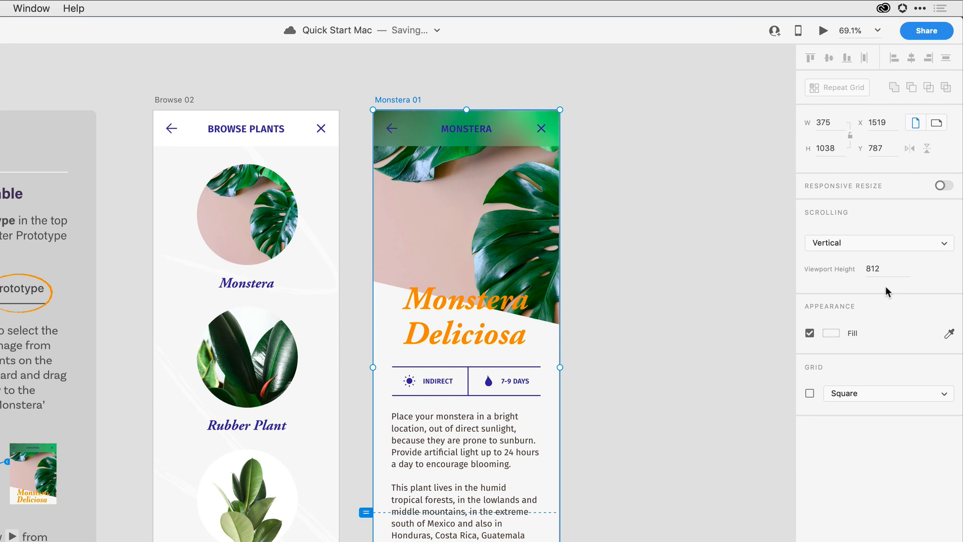
{"action": "left_click", "coordinate": [659, 229]}
Set both Browse 02 and Monstera 01 artboards to scroll vertically with a viewport height of 812.
{"action": "left_click", "coordinate": [179, 103]}
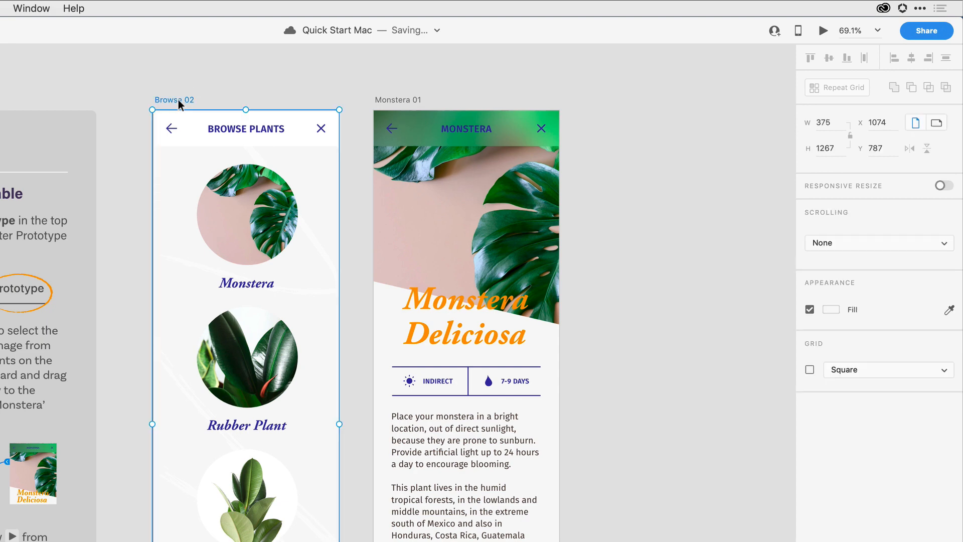
{"action": "left_click", "coordinate": [403, 103], "text": "shift"}
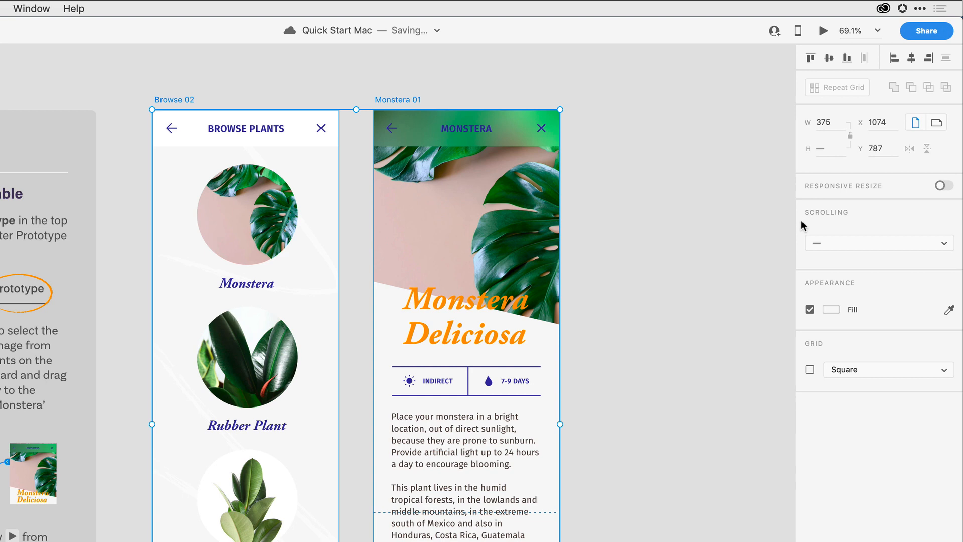
{"action": "left_click", "coordinate": [880, 242]}
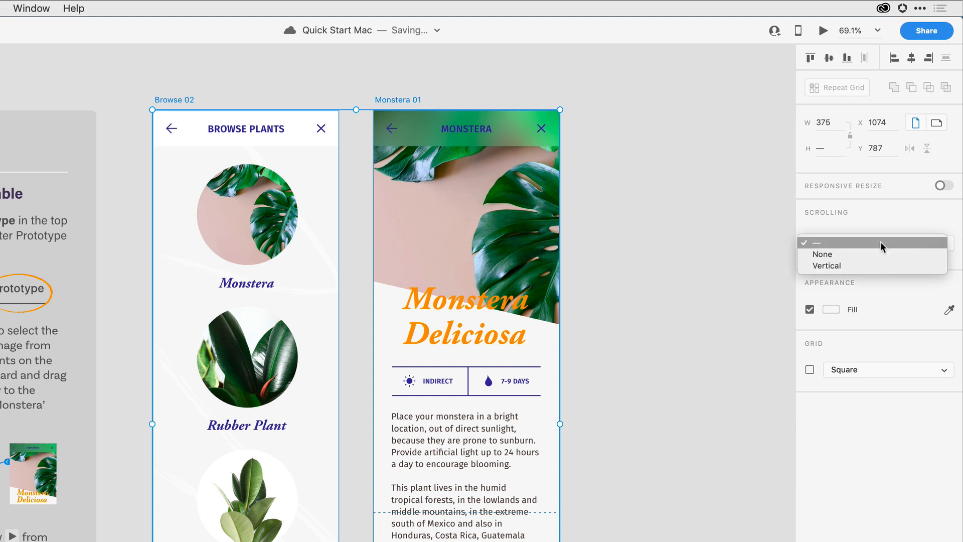
{"action": "left_click", "coordinate": [866, 266]}
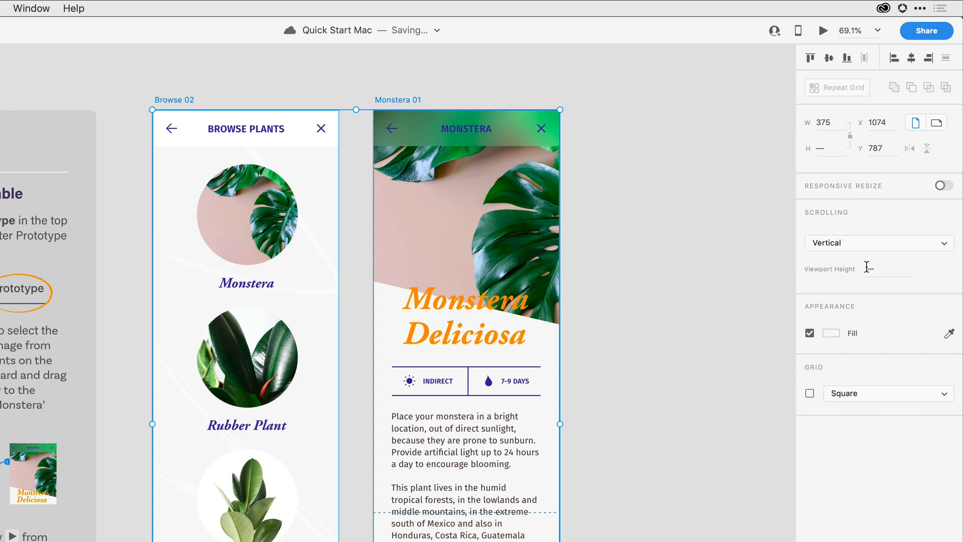
{"action": "left_click", "coordinate": [883, 266]}
{"action": "type", "text": "812"}
{"action": "key", "text": "Return"}
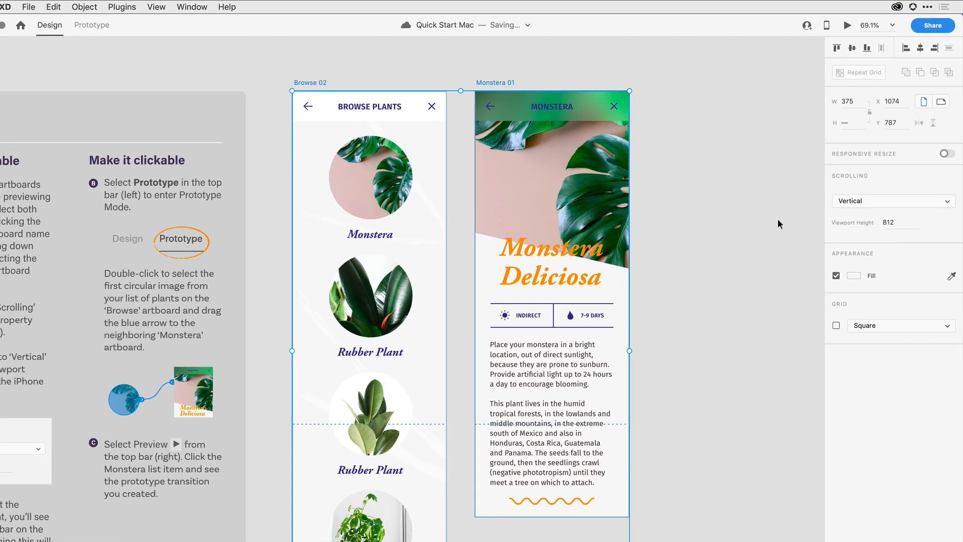
{"action": "left_click", "coordinate": [739, 265]}
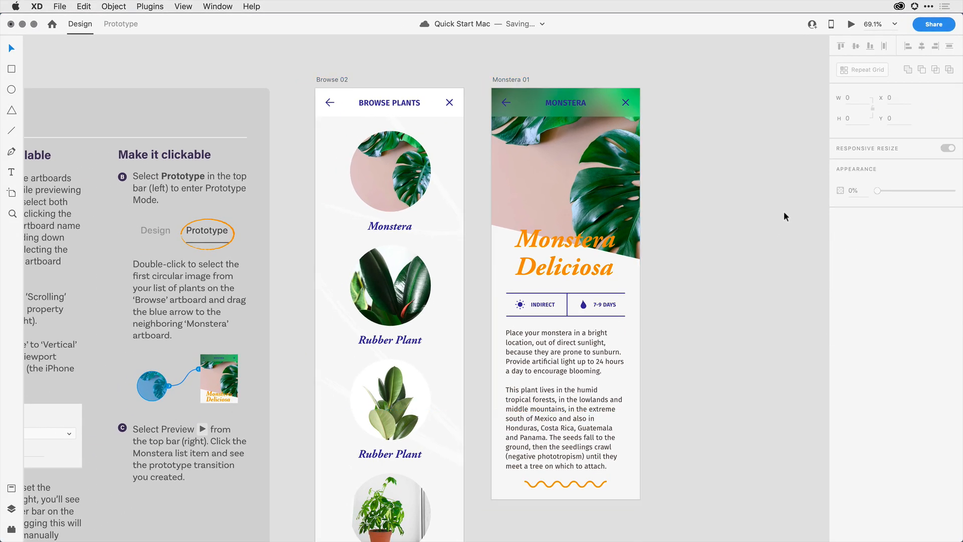
{"action": "left_click", "coordinate": [524, 81]}
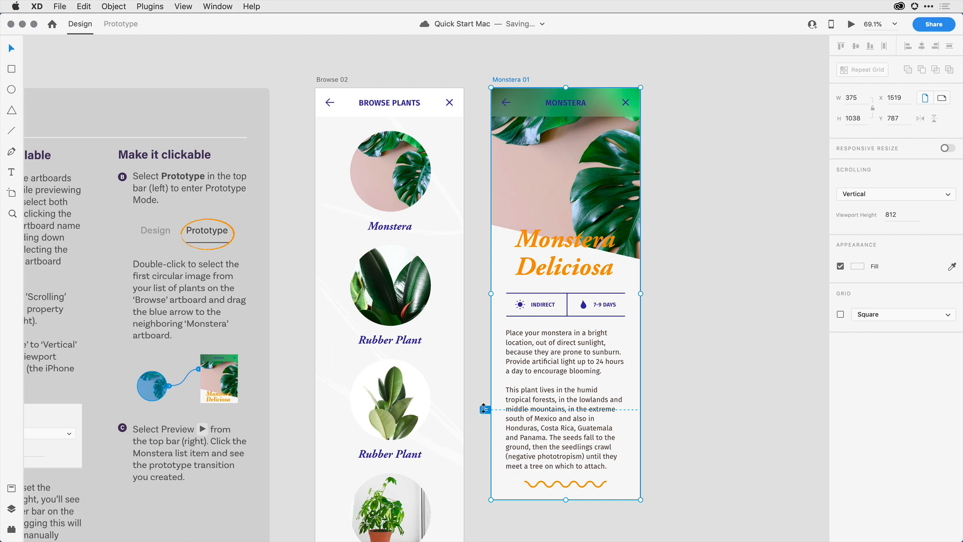
{"action": "mouse_move", "coordinate": [484, 409]}
{"action": "left_mouse_down"}
{"action": "mouse_move", "coordinate": [482, 432]}
{"action": "mouse_move", "coordinate": [481, 377]}
{"action": "mouse_move", "coordinate": [482, 424]}
{"action": "left_mouse_up"}
{"action": "key", "text": "super+z"}
In Prototype mode, link the Monstera image on Browse 02 to the Monstera 01 artboard.
{"action": "left_click", "coordinate": [125, 32]}
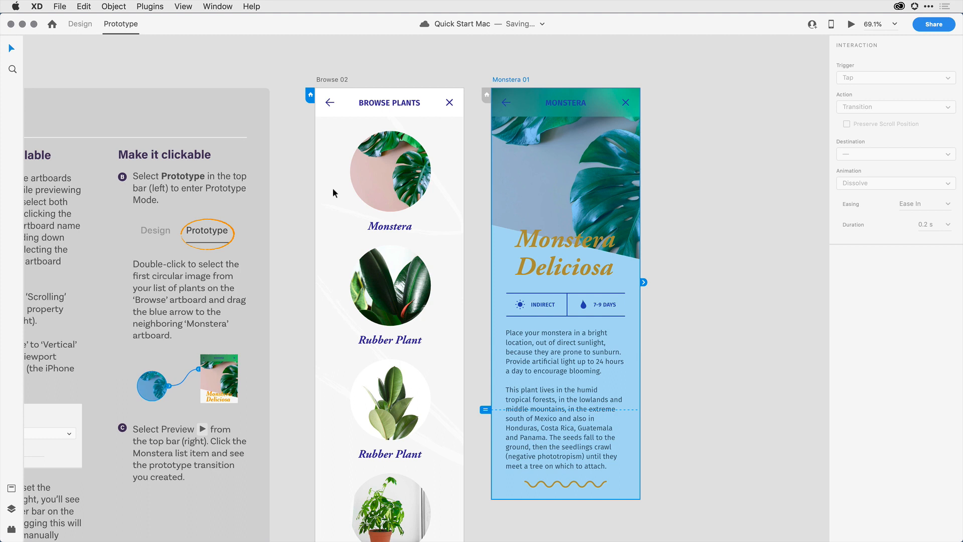
{"action": "left_click", "coordinate": [364, 184]}
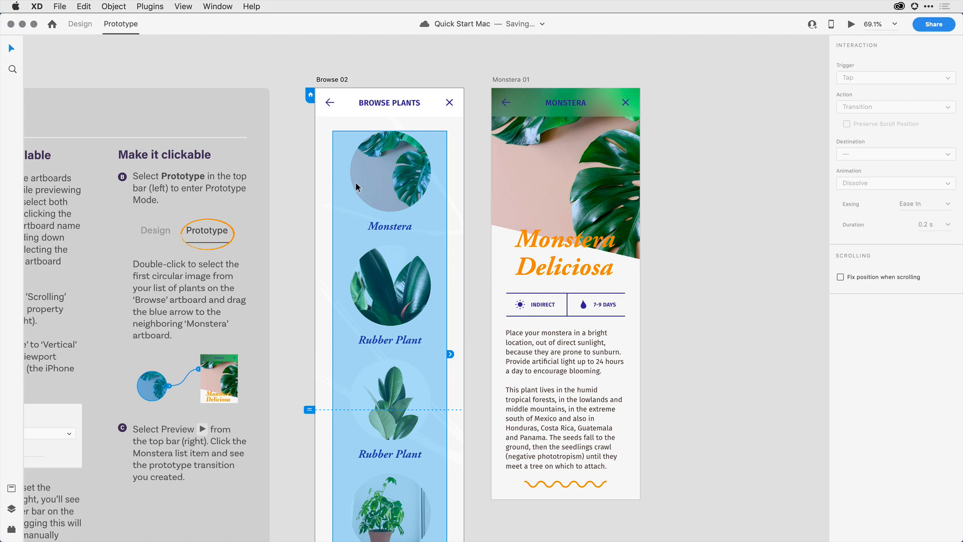
{"action": "double_click", "coordinate": [373, 183]}
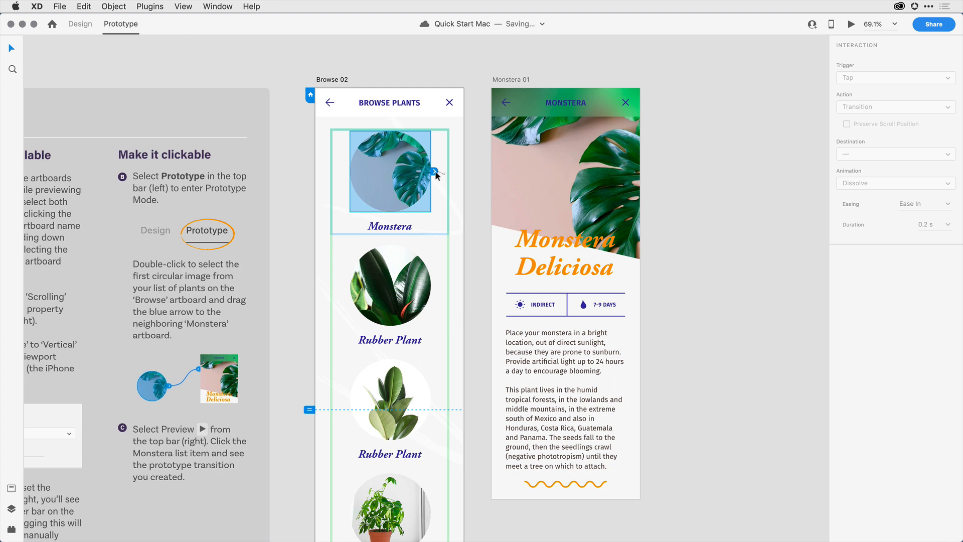
{"action": "left_click_drag", "start_coordinate": [435, 175], "coordinate": [666, 217]}
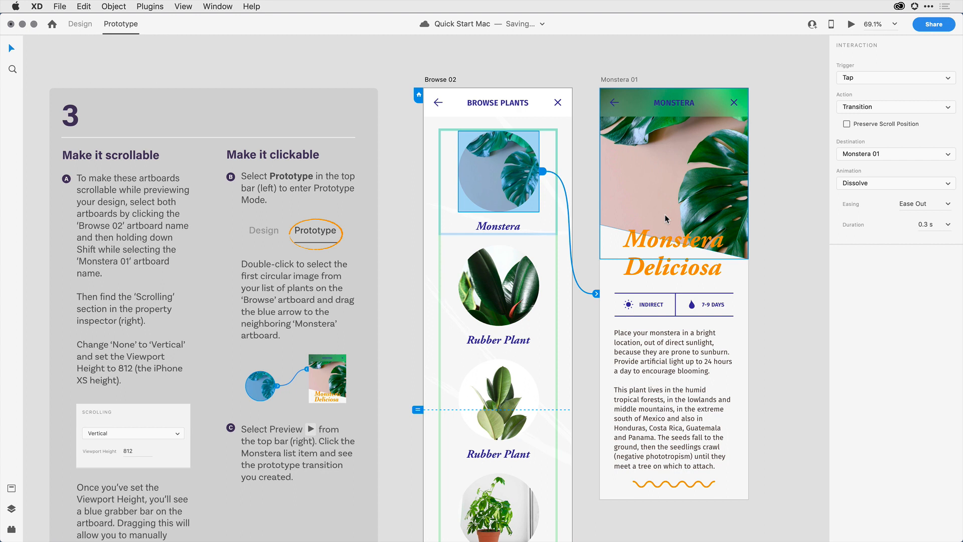
Reselect the Monstera image and review its interaction trigger options.
{"action": "left_click", "coordinate": [781, 178]}
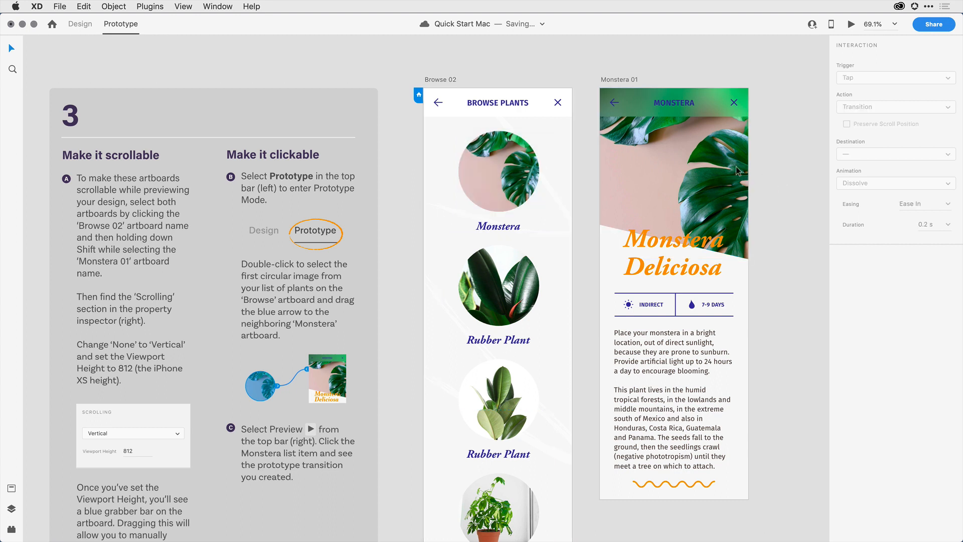
{"action": "left_click", "coordinate": [519, 164]}
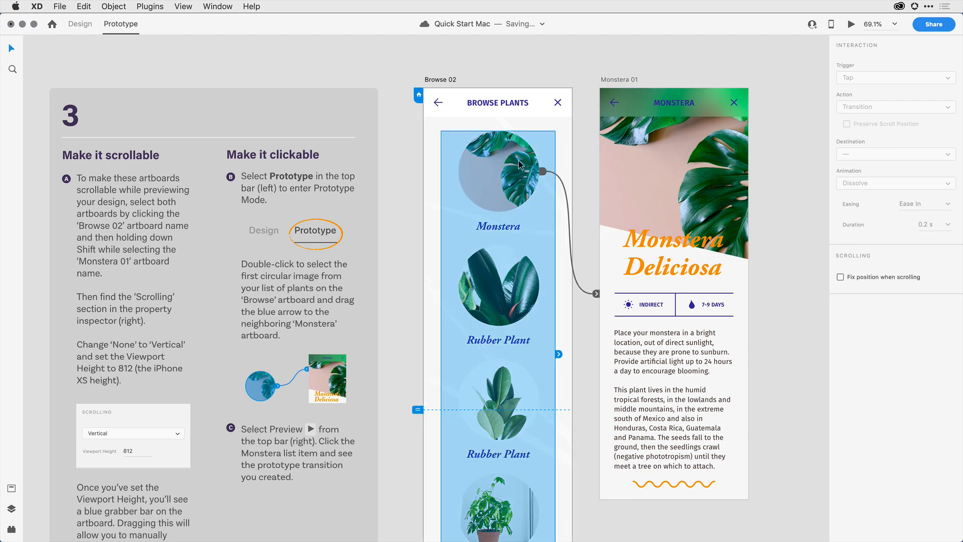
{"action": "double_click", "coordinate": [519, 164]}
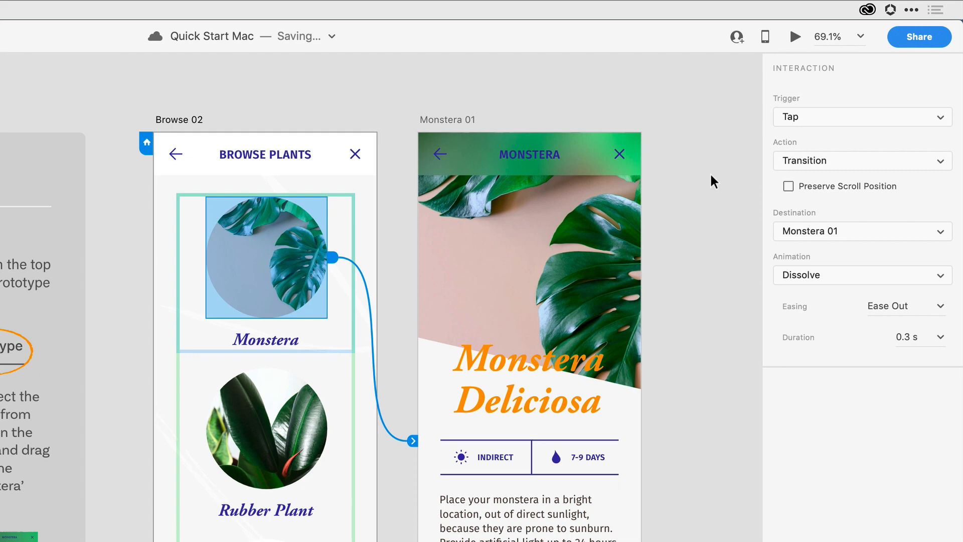
{"action": "left_click", "coordinate": [858, 120]}
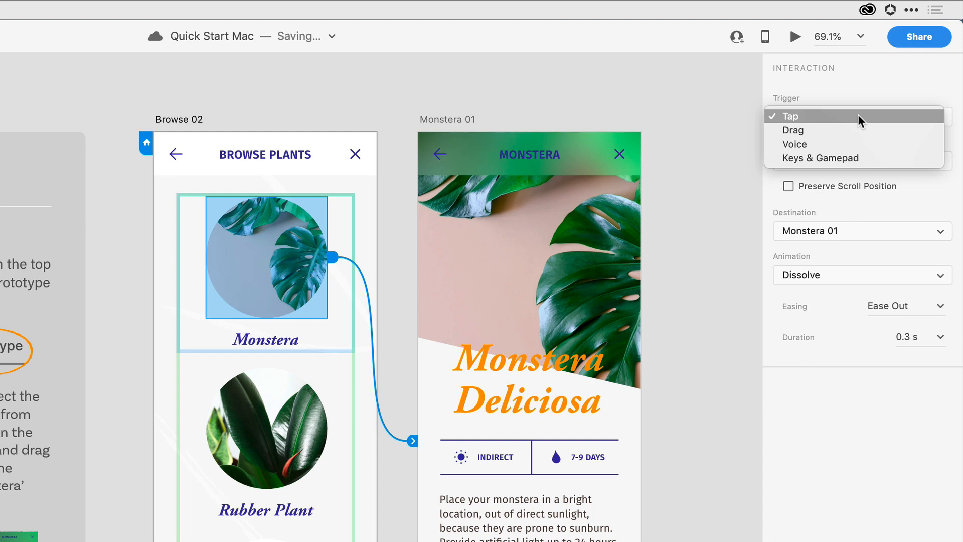
{"action": "left_click", "coordinate": [729, 117]}
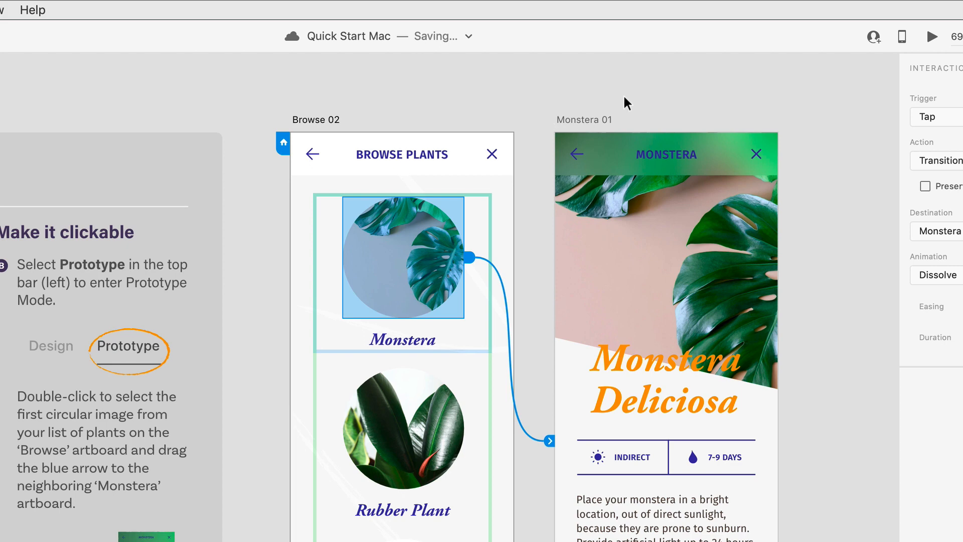
{"action": "left_click", "coordinate": [585, 122]}
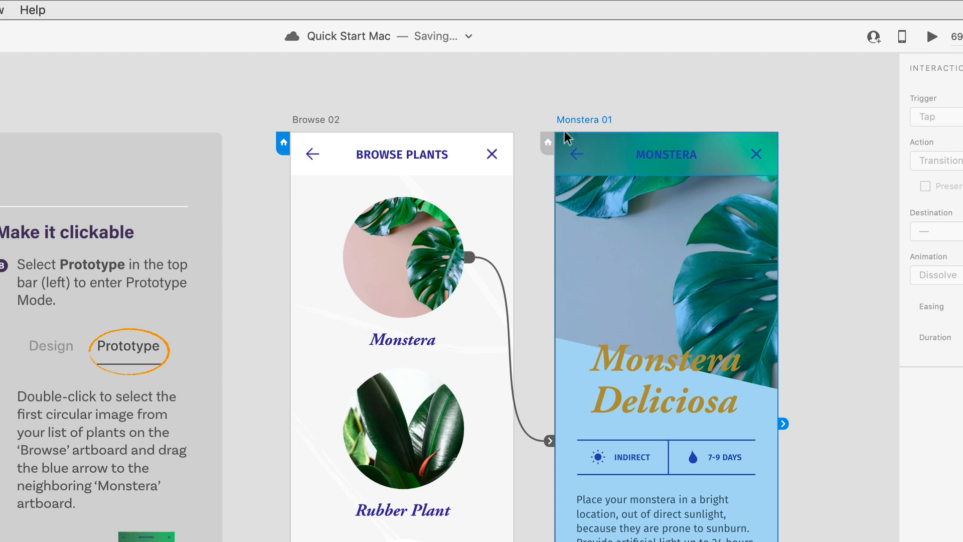
{"action": "left_click", "coordinate": [547, 141]}
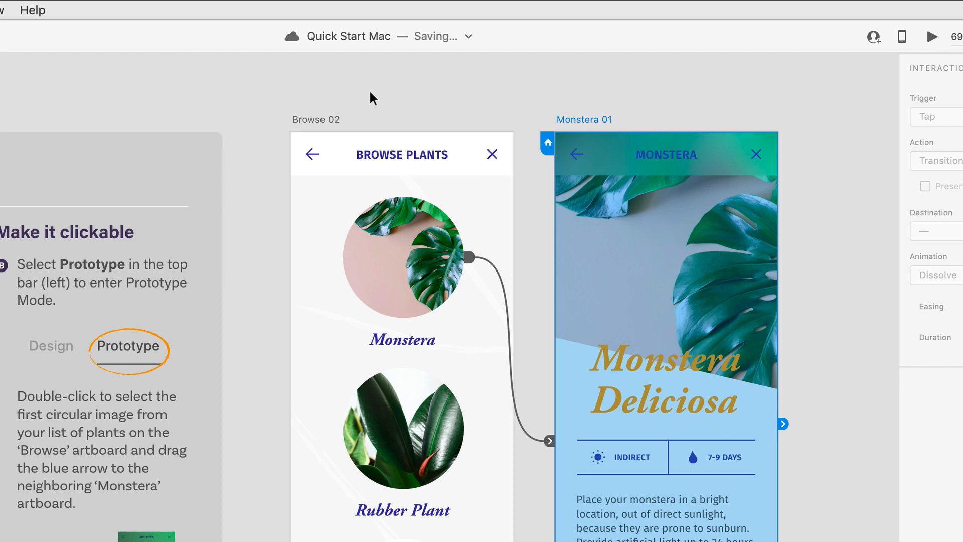
{"action": "left_click", "coordinate": [317, 122]}
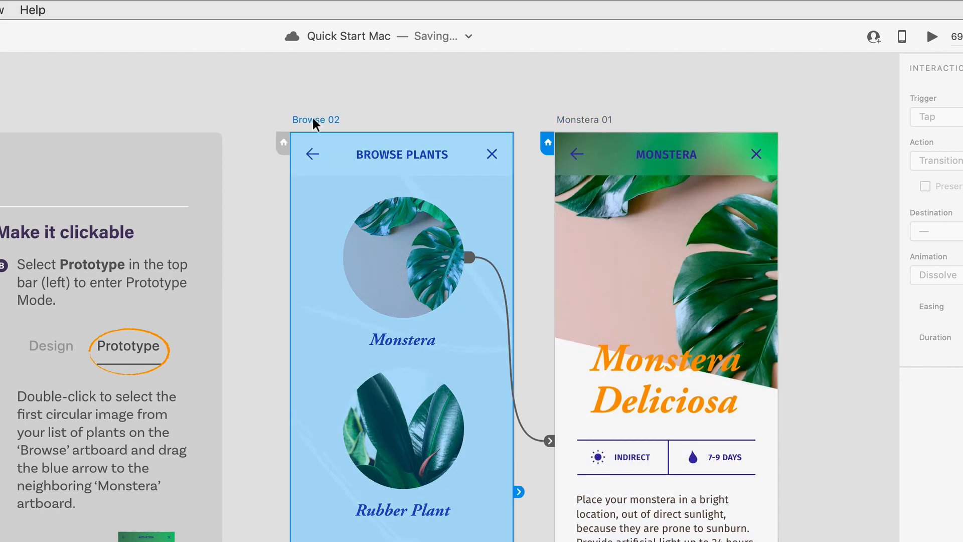
{"action": "left_click", "coordinate": [282, 151]}
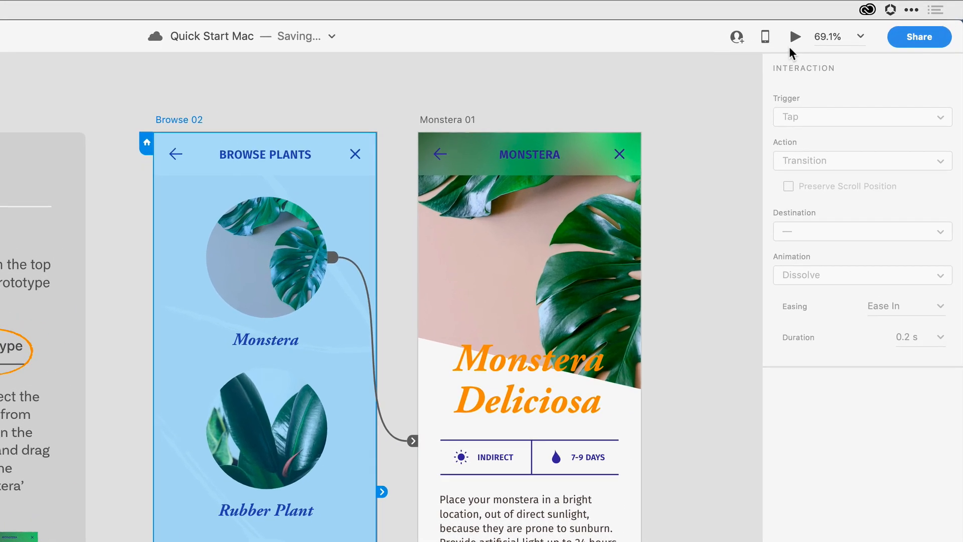
Preview the prototype, scrolling the plant list and tapping the Monstera item, then close the preview.
{"action": "left_click", "coordinate": [797, 43]}
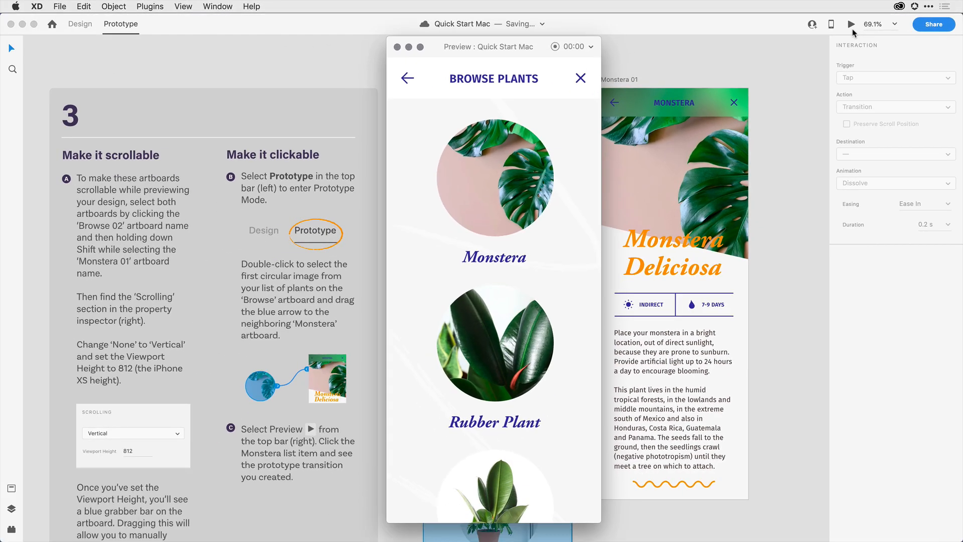
{"action": "scroll", "coordinate": [528, 254], "scroll_direction": "down", "scroll_amount": 2}
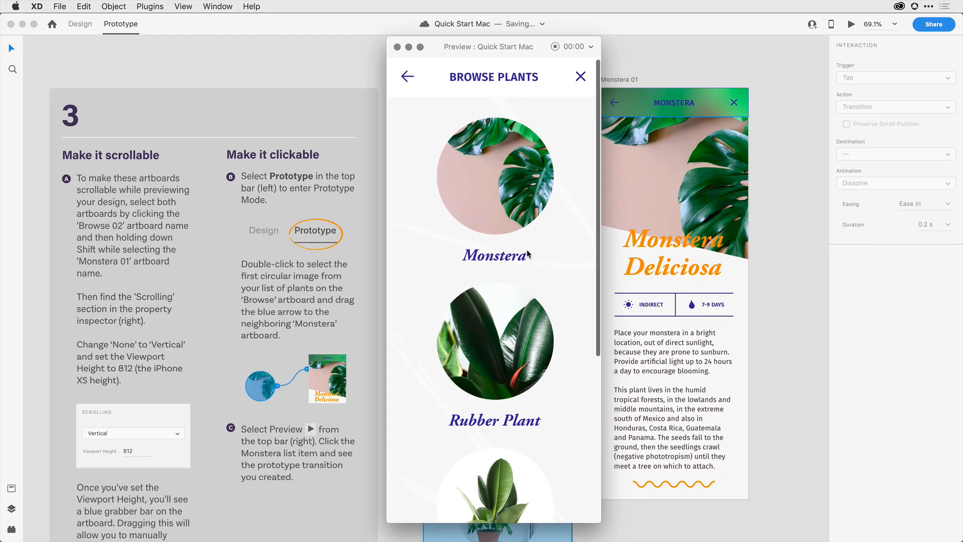
{"action": "scroll", "coordinate": [528, 254], "scroll_direction": "down", "scroll_amount": 5}
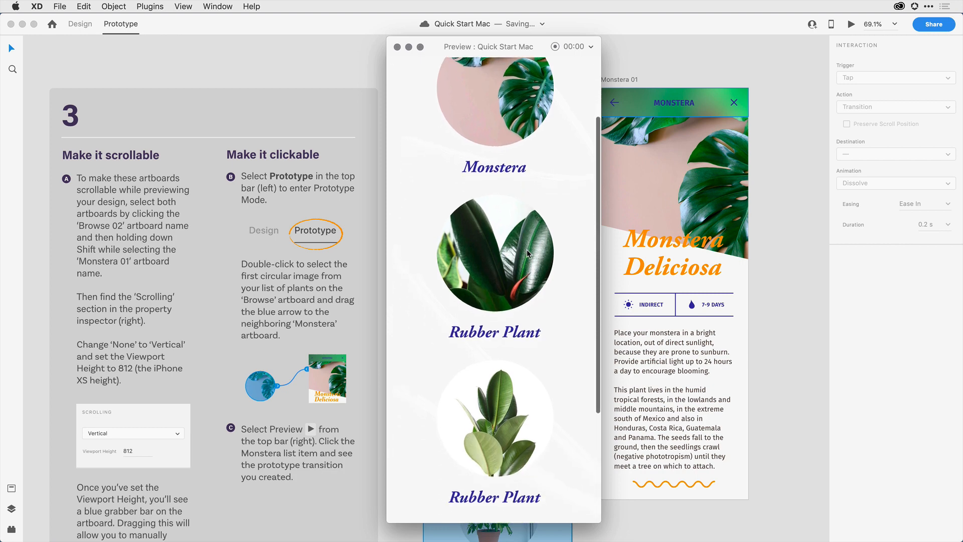
{"action": "scroll", "coordinate": [528, 253], "scroll_direction": "down", "scroll_amount": 4}
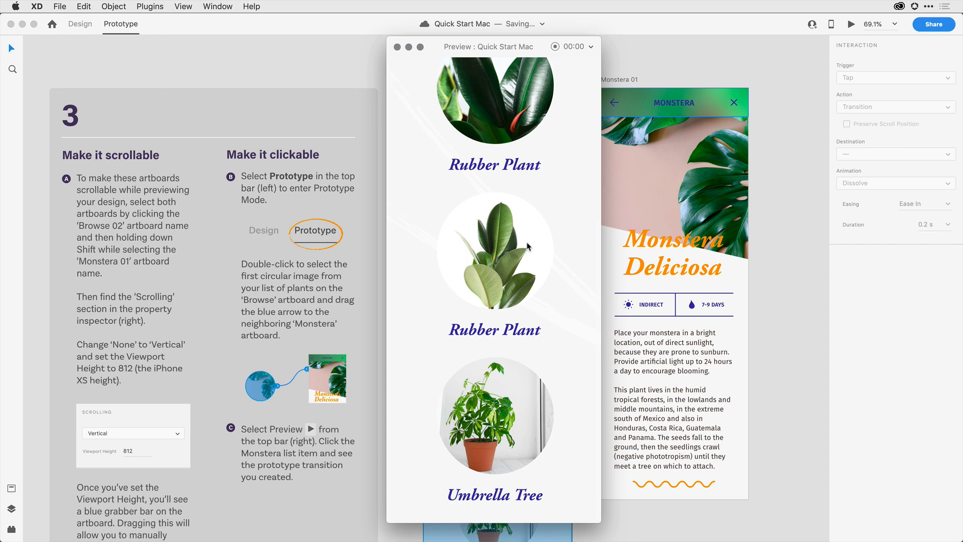
{"action": "scroll", "coordinate": [528, 247], "scroll_direction": "up", "scroll_amount": 10}
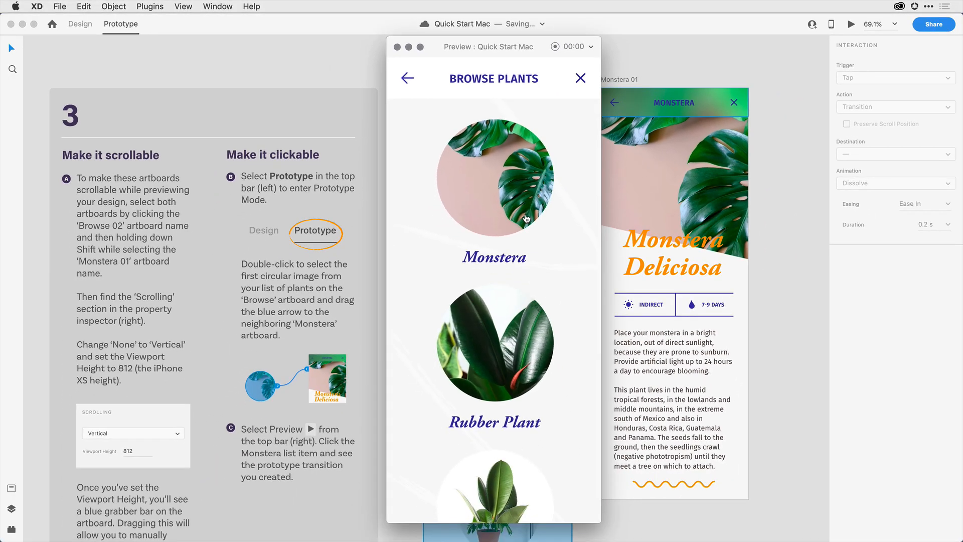
{"action": "left_click", "coordinate": [526, 218]}
{"action": "left_click", "coordinate": [397, 48]}
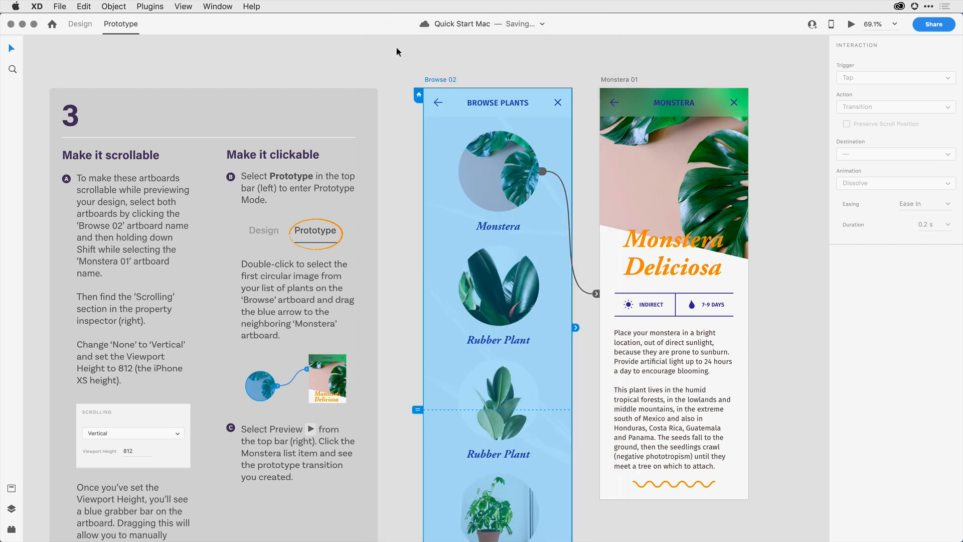